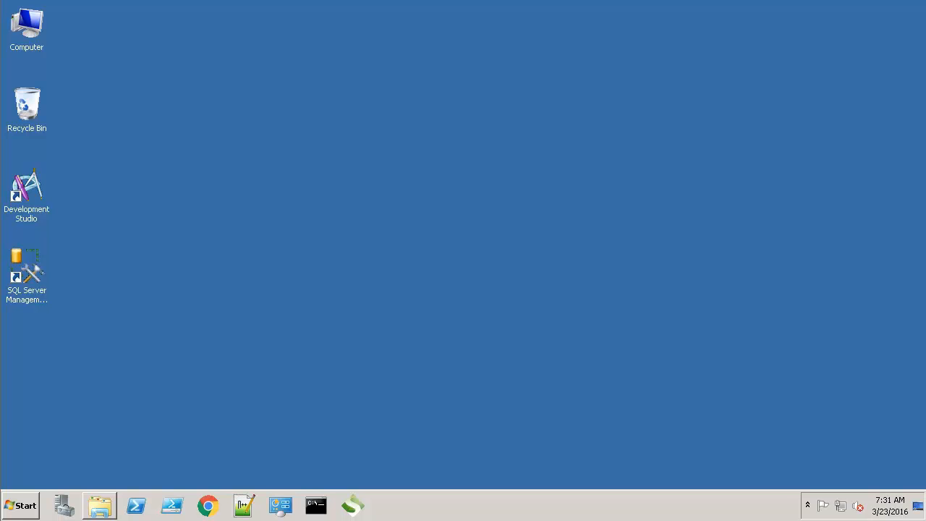
# Open SQL Server Management Studio and connect to the Database Engine as sa, entering the account password
pyautogui.doubleClick(39, 272)
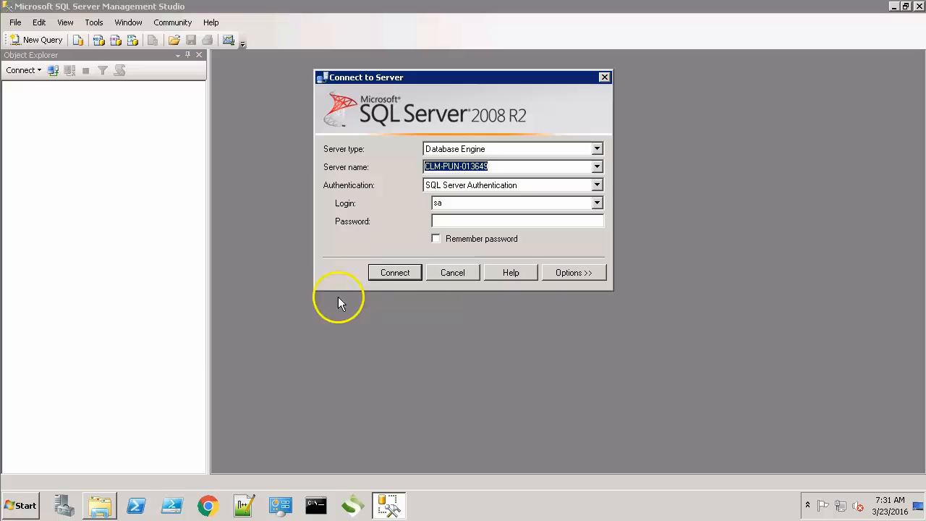
pyautogui.click(453, 220)
pyautogui.write('********')
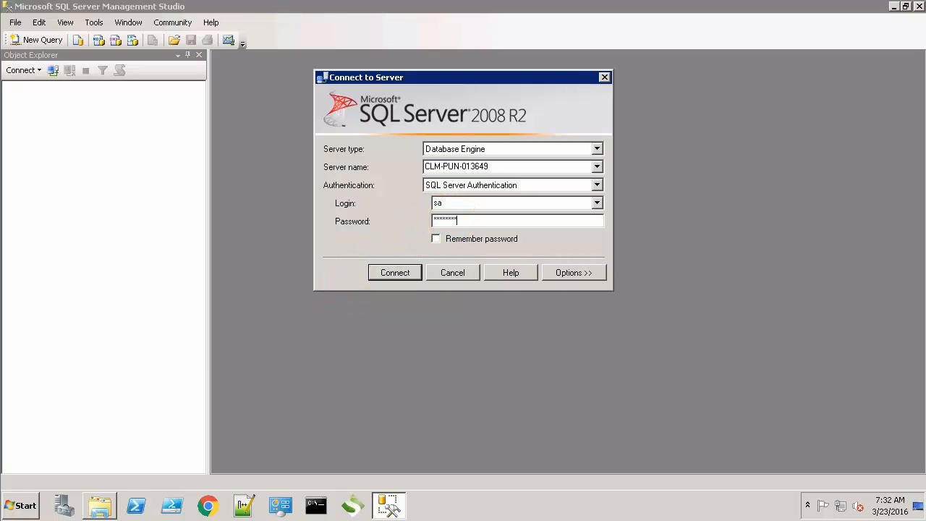
pyautogui.press('Return')
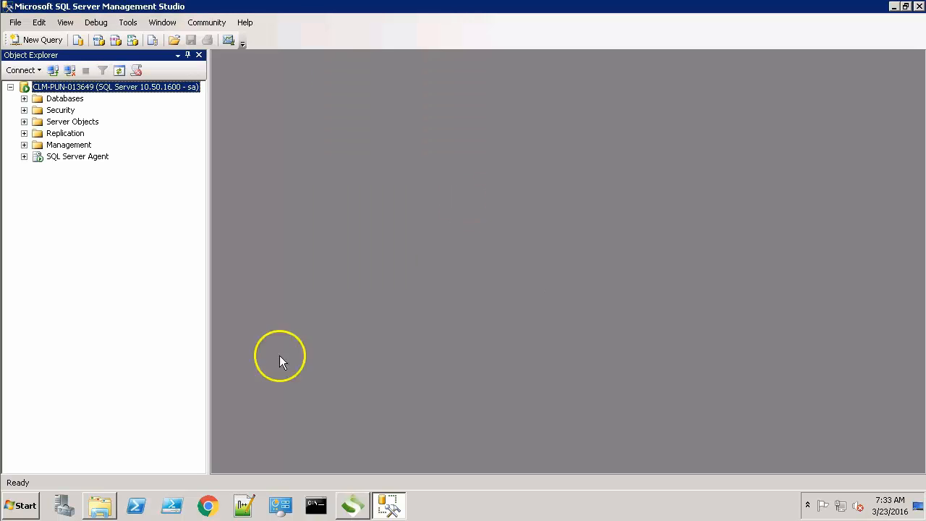
# Create a database named BAOMETRICS with the default options and filegroups, and select it under Databases
pyautogui.rightClick(75, 101)
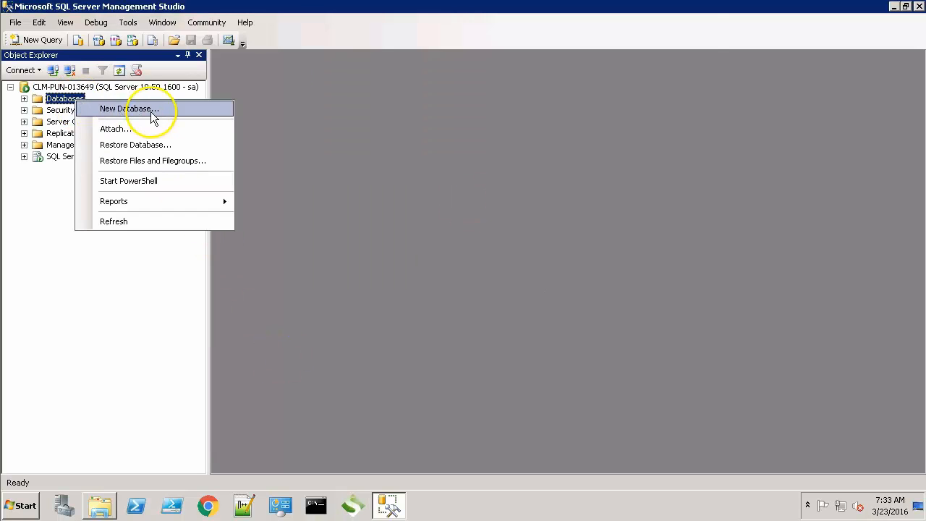
pyautogui.click(160, 110)
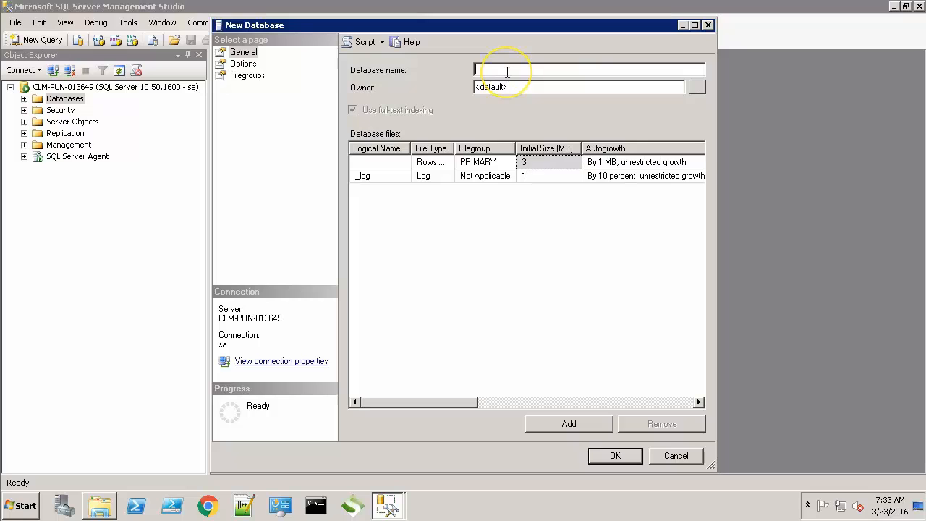
pyautogui.write('BAOMETRICS')
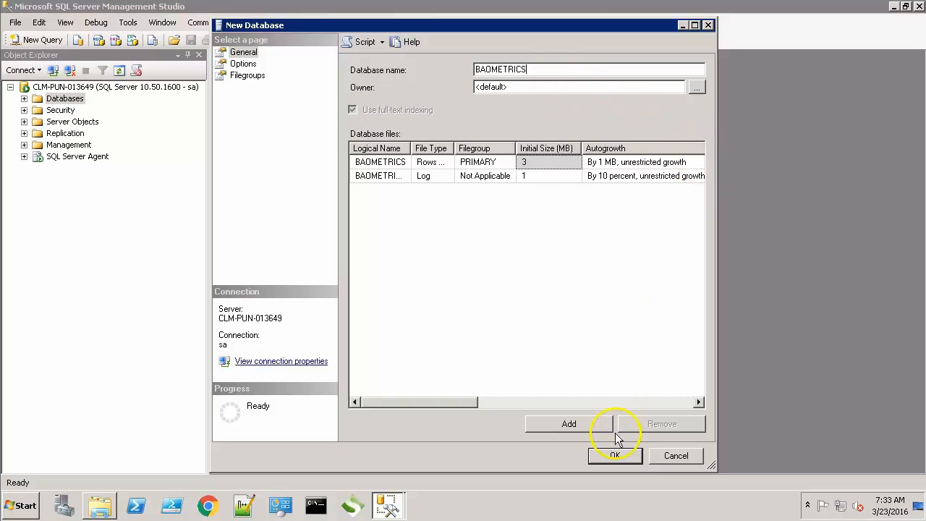
pyautogui.click(244, 64)
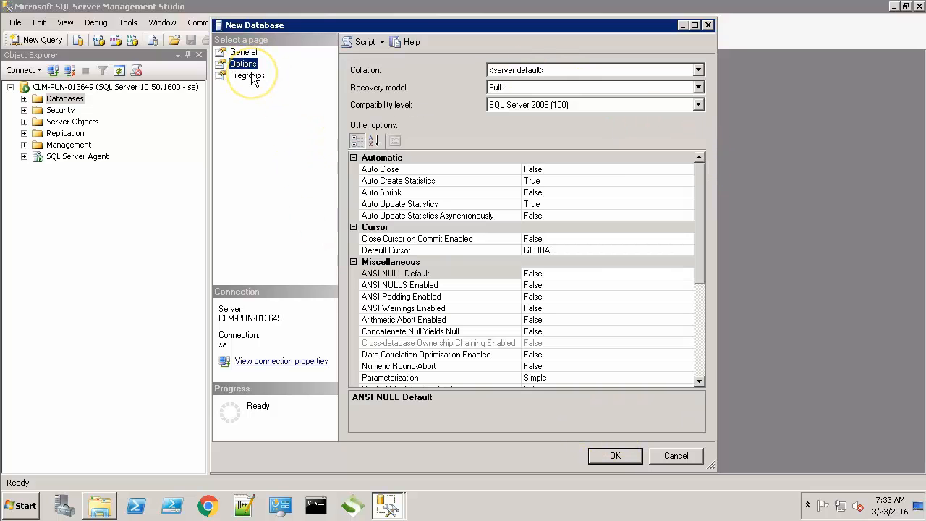
pyautogui.click(247, 76)
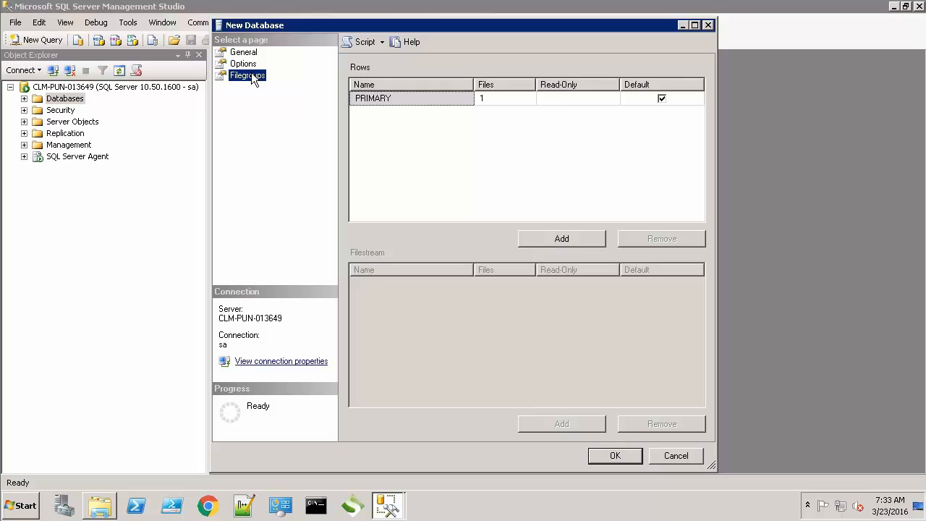
pyautogui.click(618, 459)
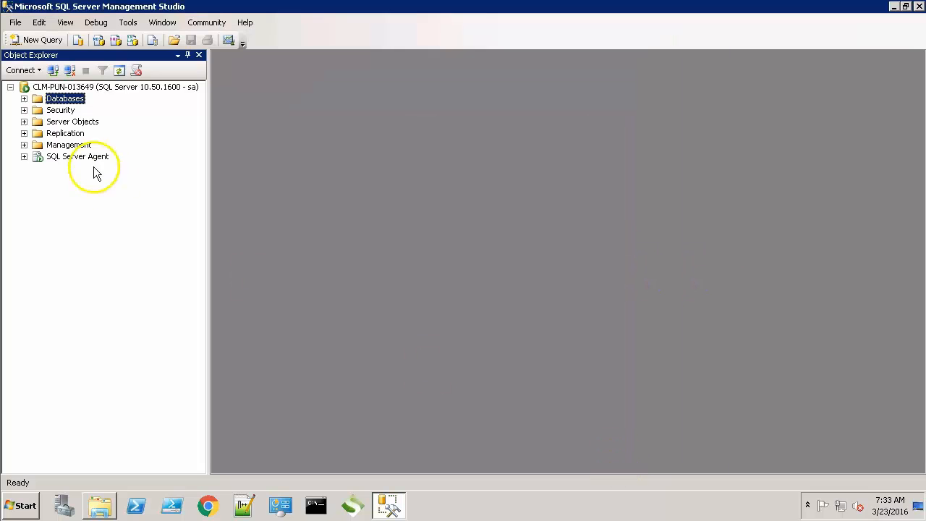
pyautogui.click(23, 98)
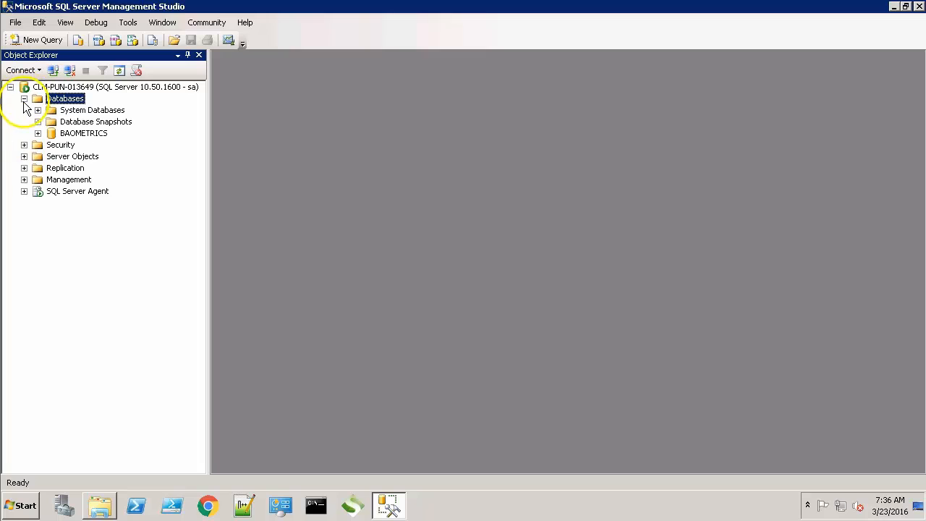
pyautogui.click(84, 133)
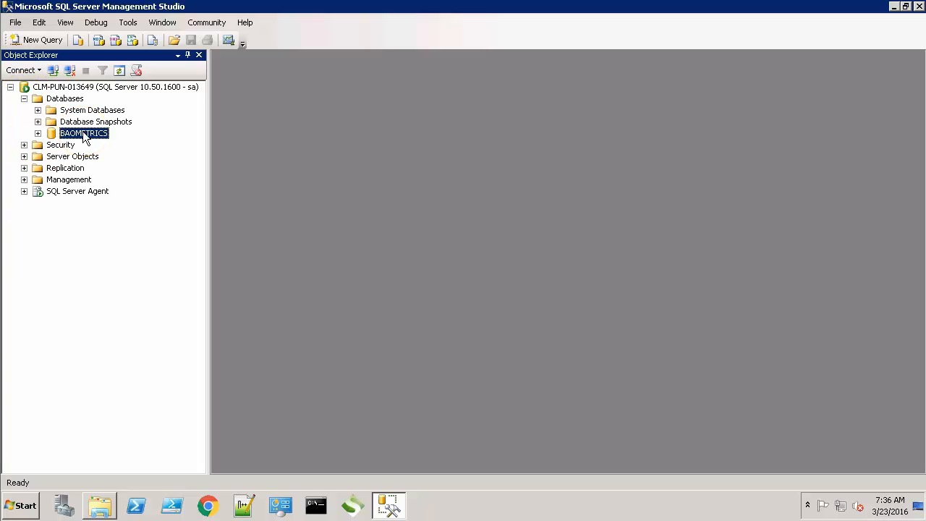
# Start a new server login named baoadmin with SQL Server authentication, entering and confirming its password
pyautogui.click(24, 145)
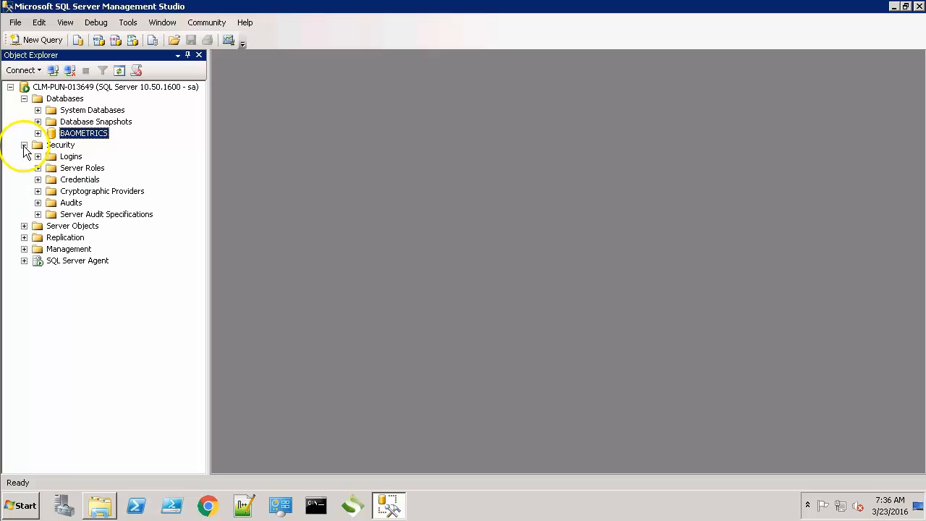
pyautogui.rightClick(70, 159)
pyautogui.click(108, 161)
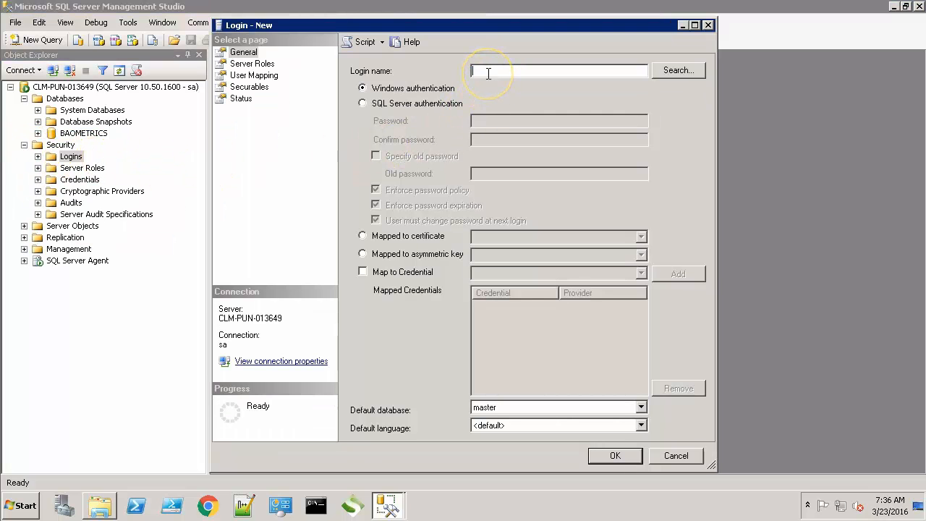
pyautogui.write('baoadmin')
pyautogui.click(447, 103)
pyautogui.click(505, 120)
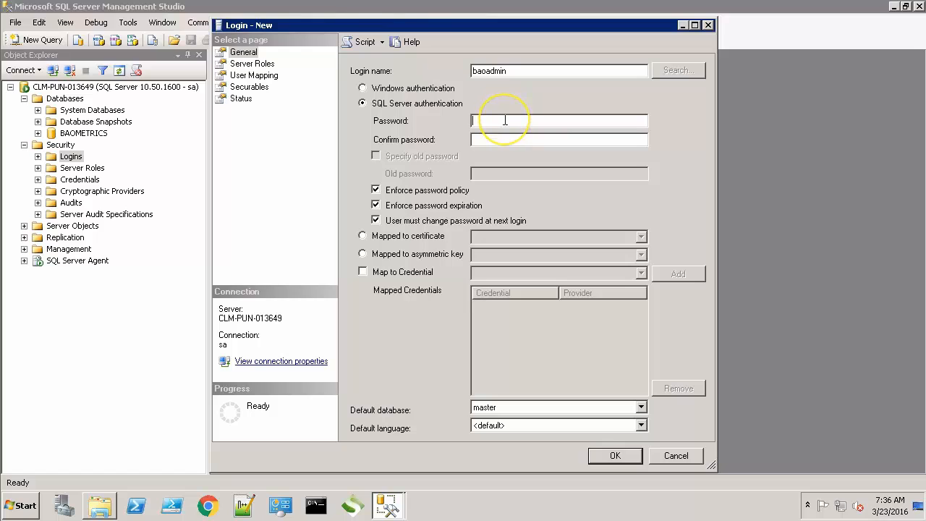
pyautogui.write('••••••••')
pyautogui.click(507, 141)
pyautogui.write('••••••••')
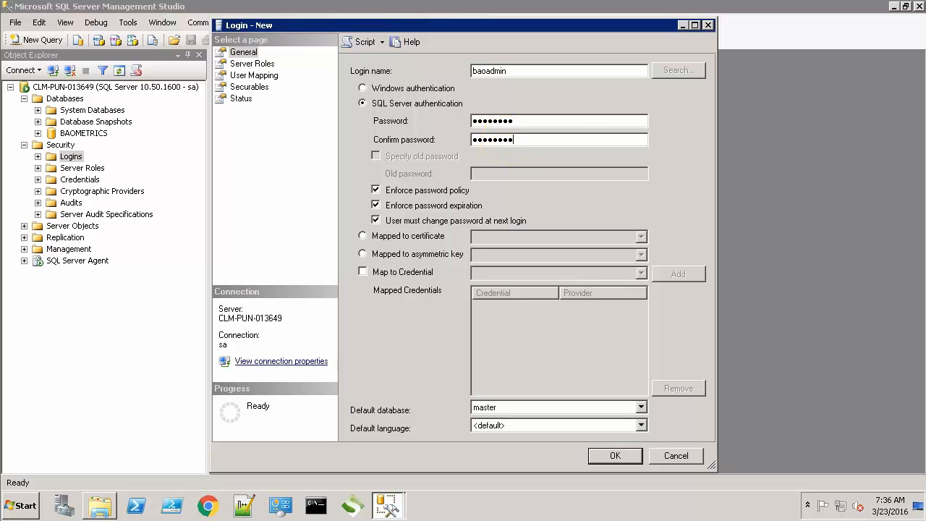
# Turn off password policy enforcement for the new login and set its default database to BAOMETRICS
pyautogui.click(376, 191)
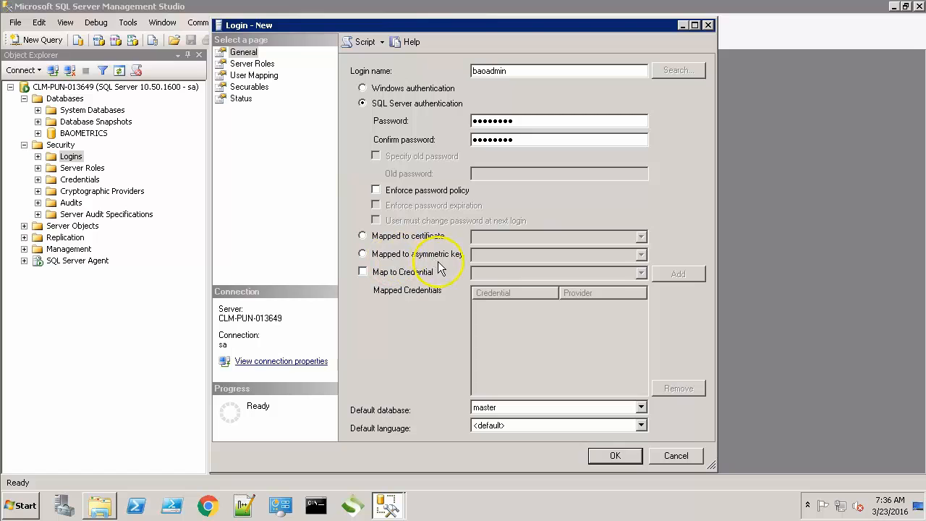
pyautogui.click(641, 408)
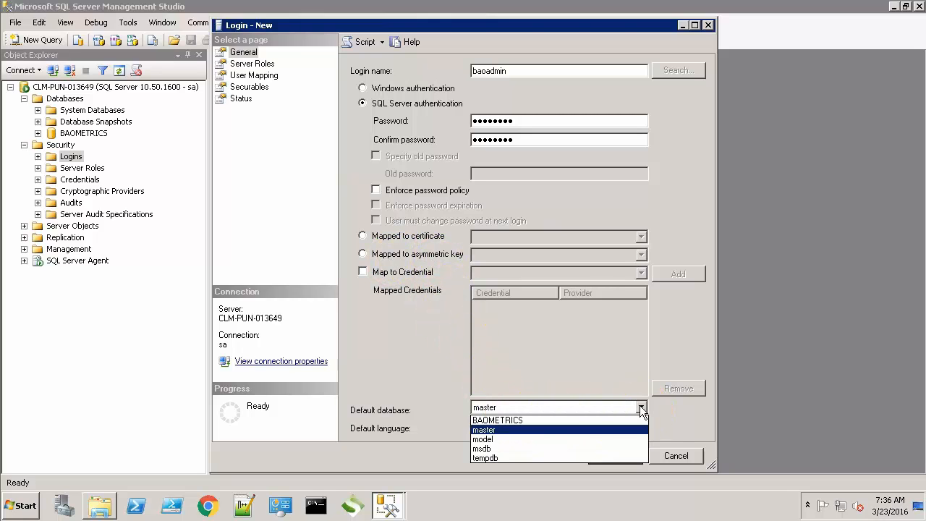
pyautogui.click(517, 420)
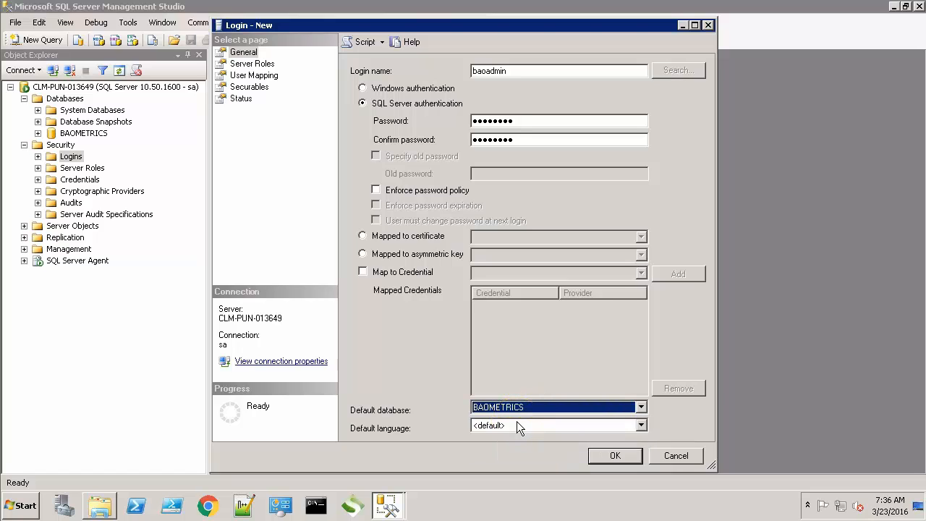
# Map the new login to the BAOMETRICS database with the db_owner role and create the login
pyautogui.click(264, 64)
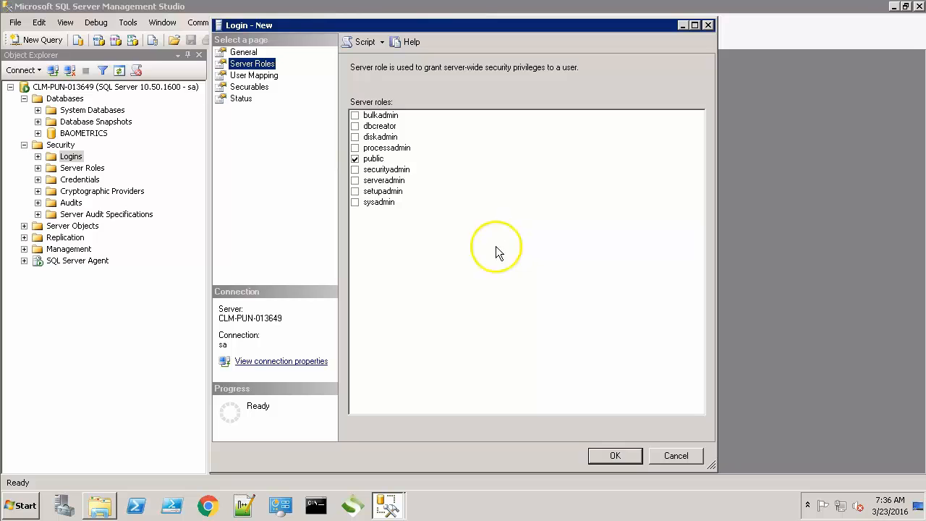
pyautogui.click(264, 75)
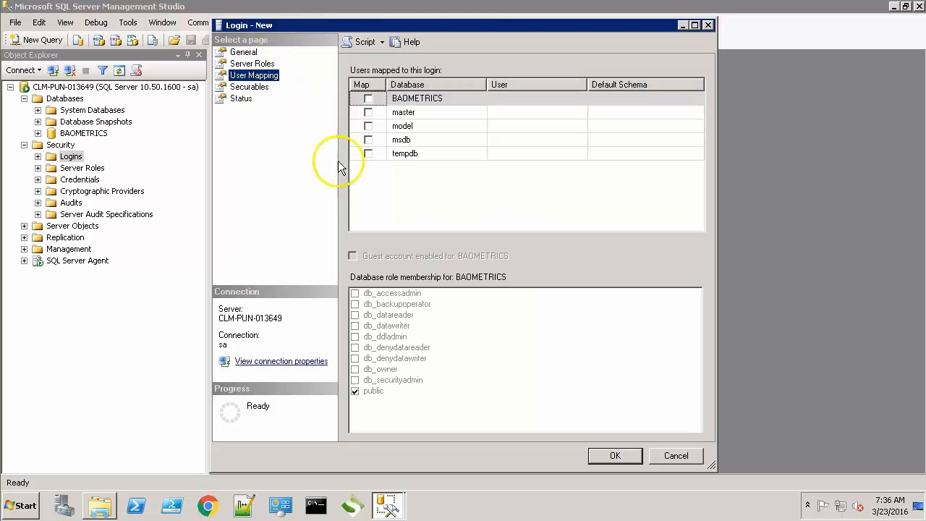
pyautogui.click(368, 99)
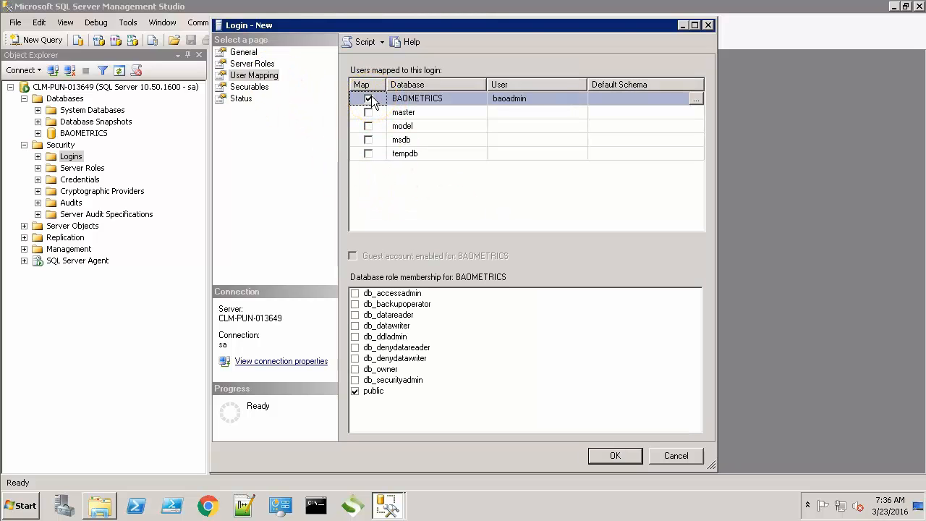
pyautogui.click(563, 211)
pyautogui.click(355, 369)
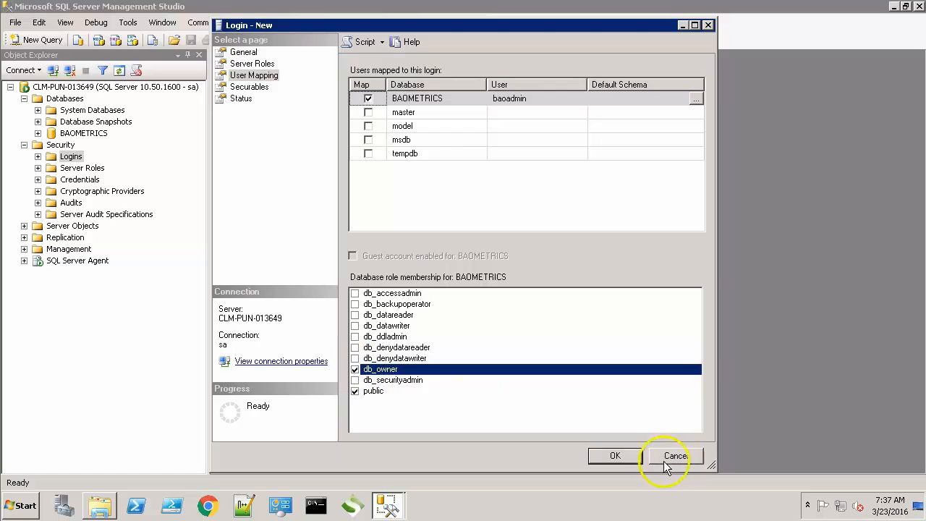
pyautogui.click(631, 459)
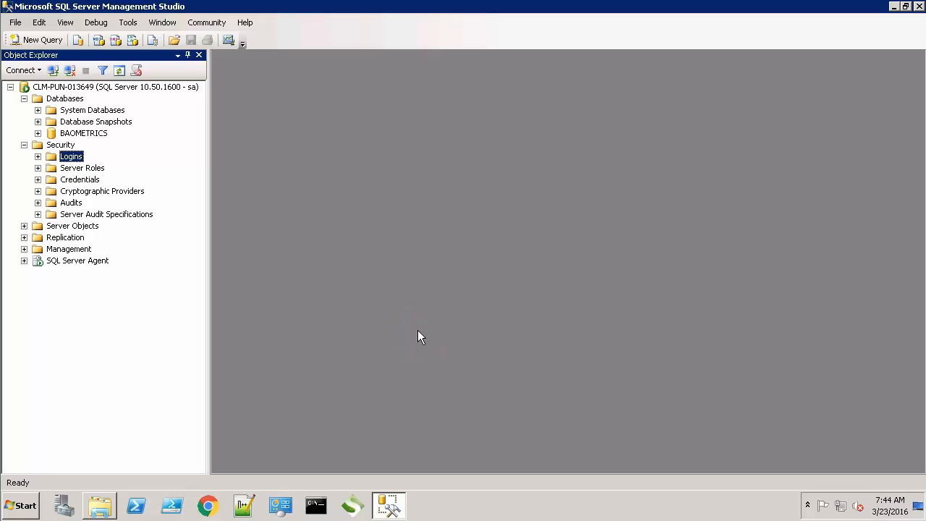
# Collapse the sa server tree and start a second Database Engine connection with the login baoadmin
pyautogui.click(10, 87)
pyautogui.click(29, 72)
pyautogui.click(50, 85)
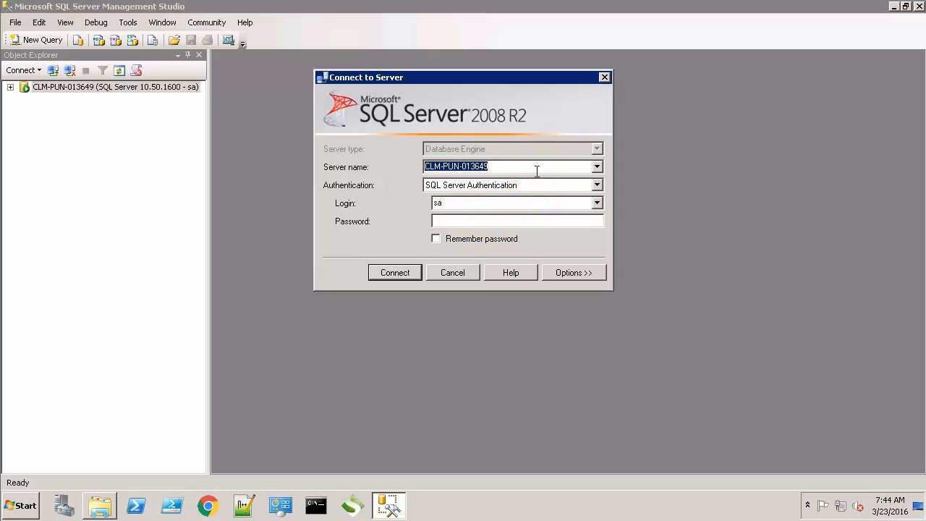
pyautogui.click(582, 203)
pyautogui.click(597, 203)
pyautogui.click(598, 202)
pyautogui.click(572, 201)
pyautogui.press('BackSpace')
pyautogui.press('BackSpace')
pyautogui.write('baoadmin')
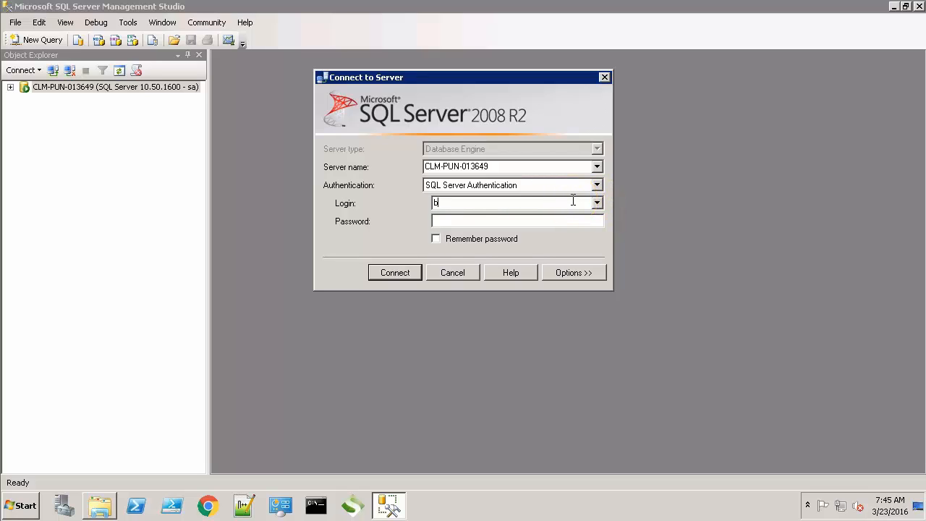
# Enter the account password for baoadmin, have it remembered, and connect to the server
pyautogui.press('Tab')
pyautogui.write('********')
pyautogui.click(466, 239)
pyautogui.click(396, 272)
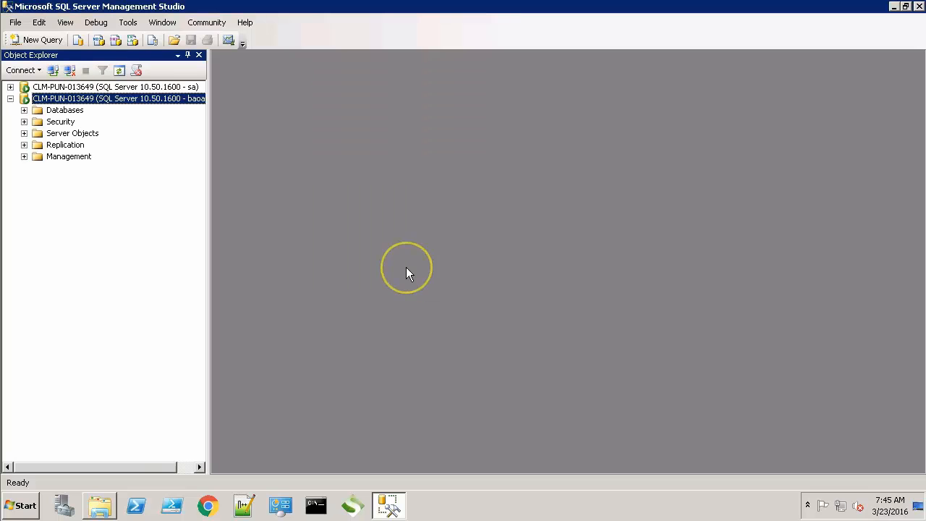
# Examine the tables of the BAOMETRICS database under the baoadmin connection
pyautogui.click(24, 110)
pyautogui.click(37, 145)
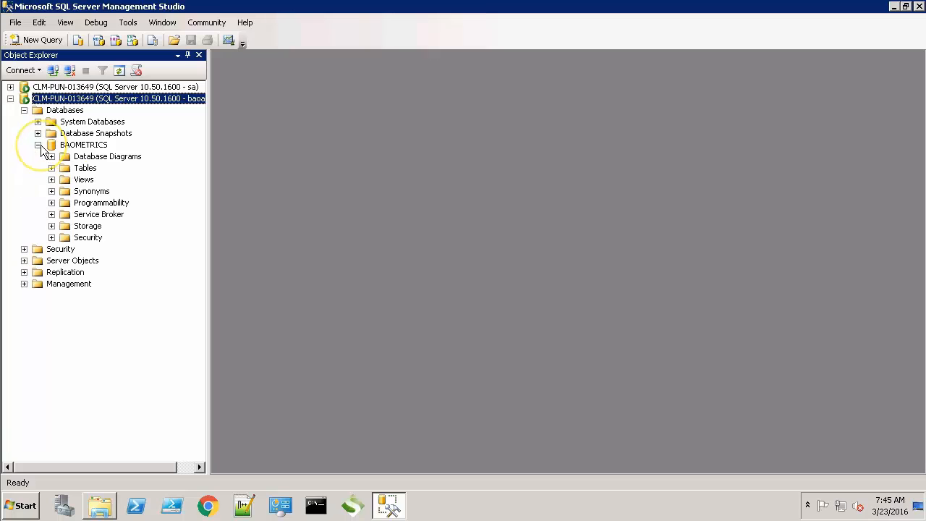
pyautogui.click(51, 168)
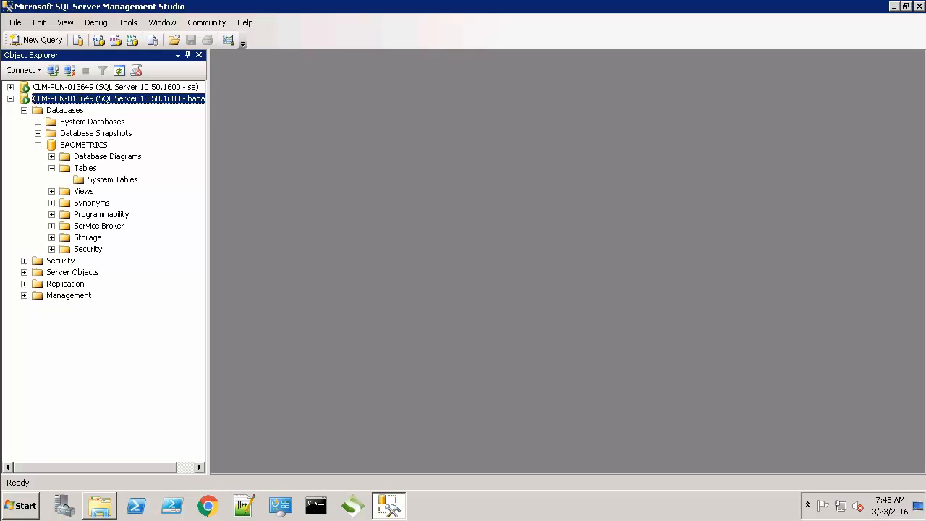
# Switch to Windows Explorer and copy sqljdbc4.jar from Downloads into the add-ons folder inside the CDP lib folder
pyautogui.click(893, 7)
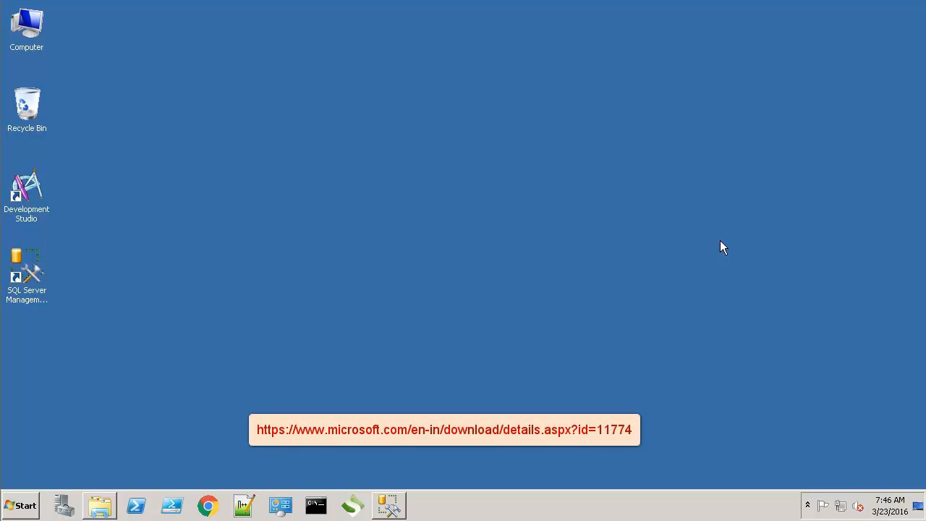
pyautogui.doubleClick(38, 26)
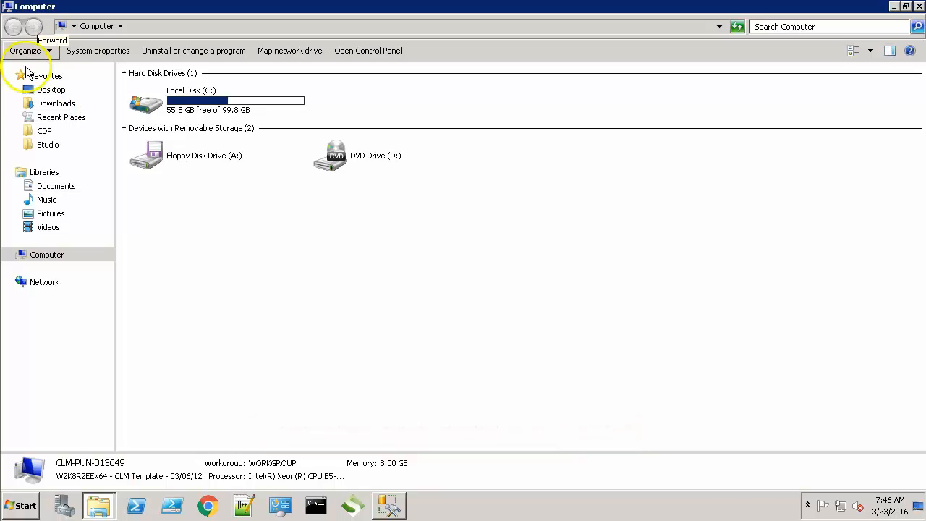
pyautogui.click(43, 104)
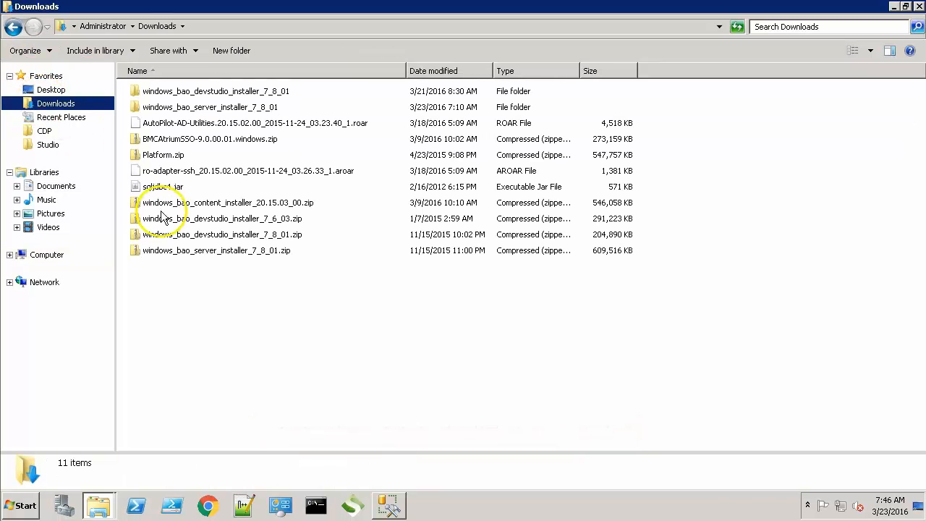
pyautogui.click(168, 190)
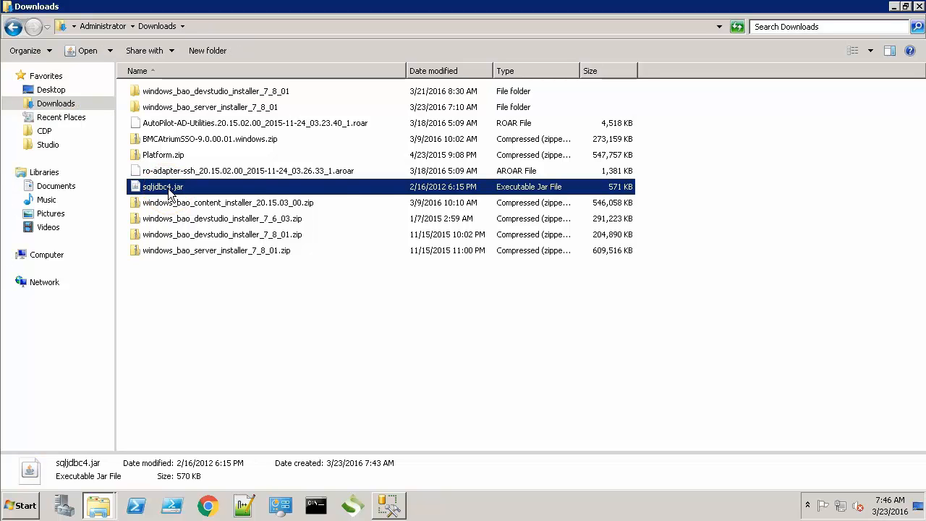
pyautogui.click(45, 131)
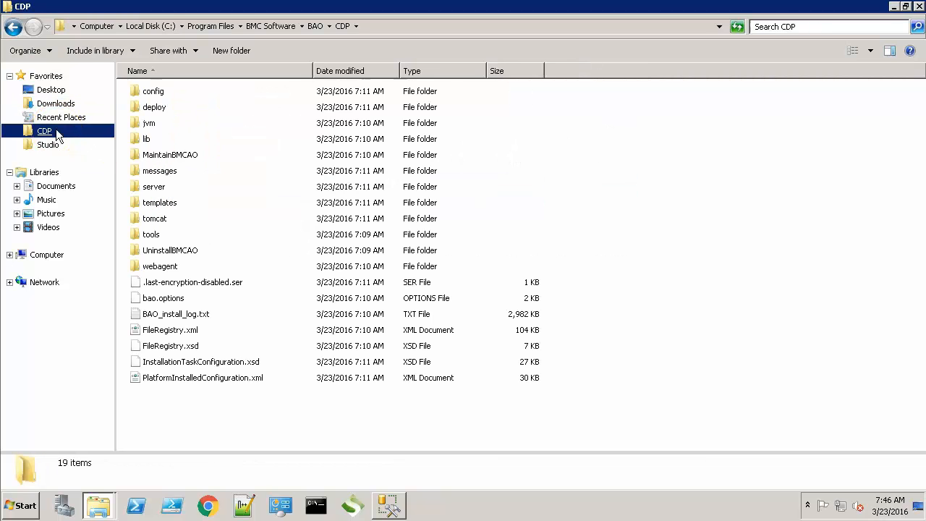
pyautogui.doubleClick(151, 138)
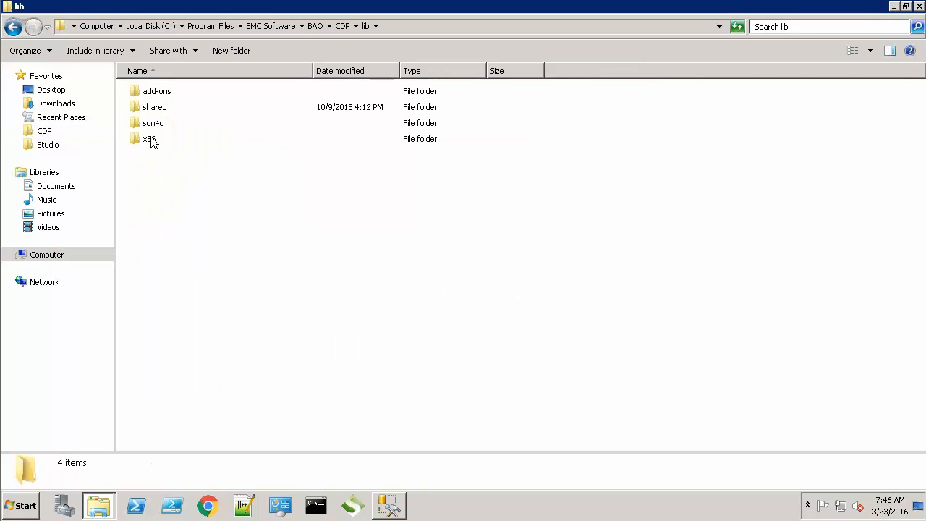
pyautogui.doubleClick(168, 91)
pyautogui.hotkey('ctrl', 'v')
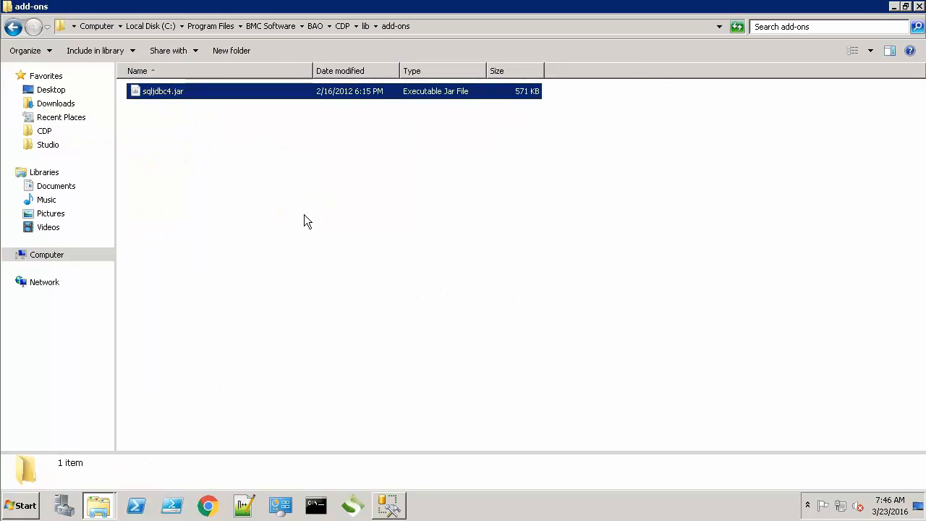